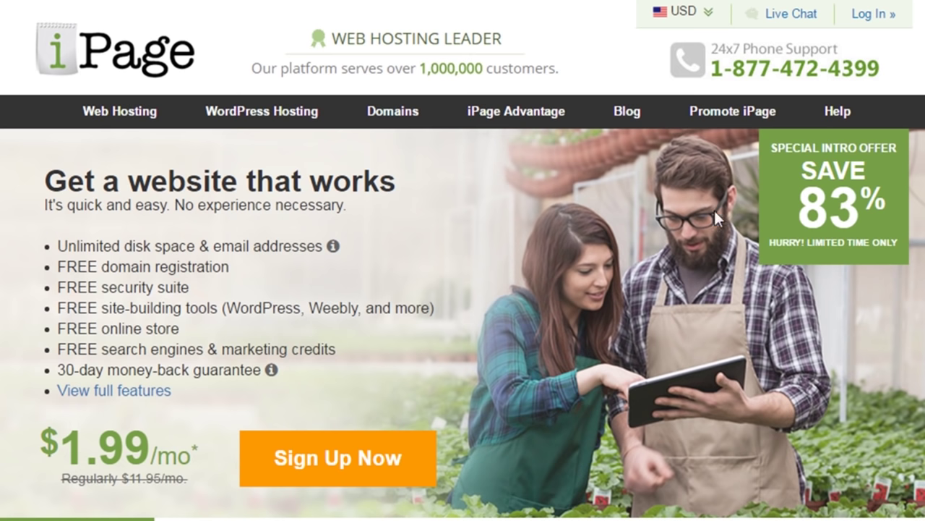
Choose to register the new domain brewedtreats.com and check its availability.
scroll(368, 465, "down", 2)
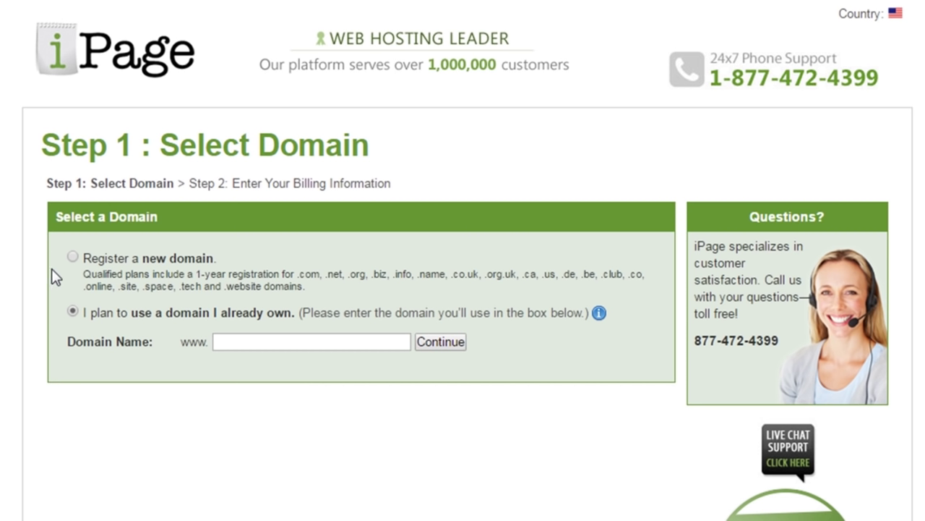
left_click(73, 258)
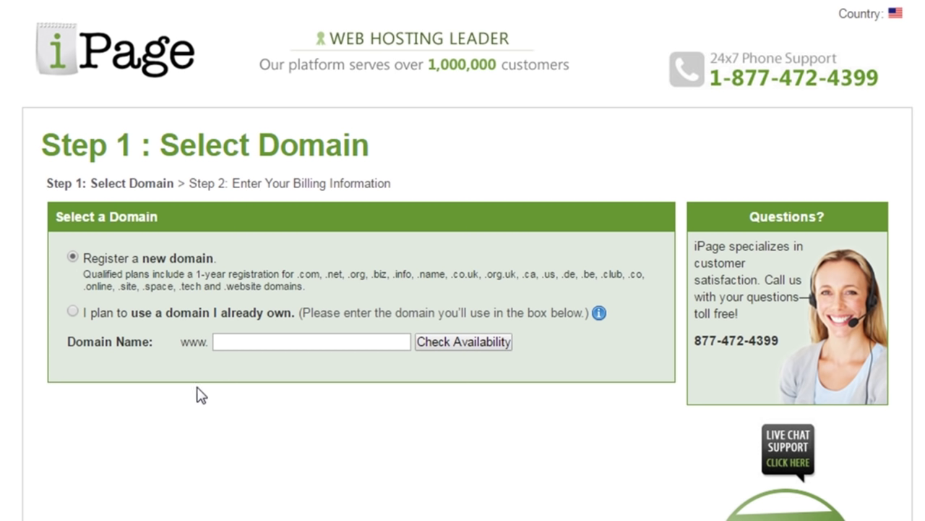
left_click(259, 344)
type("brewed")
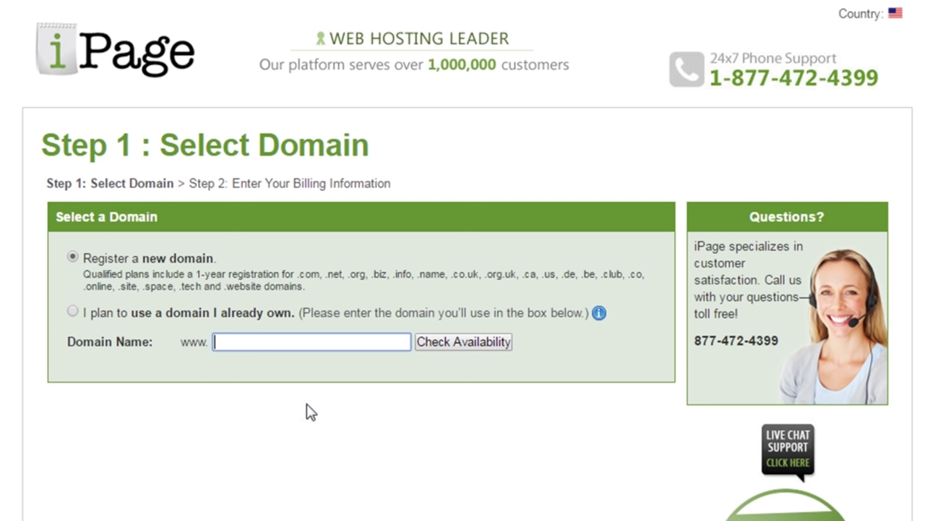
type("treats")
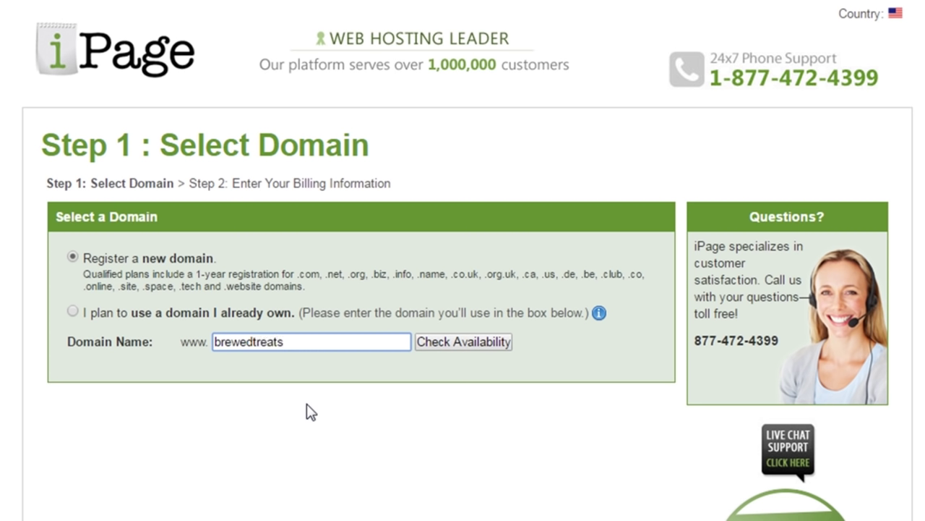
type(".com")
left_click(457, 350)
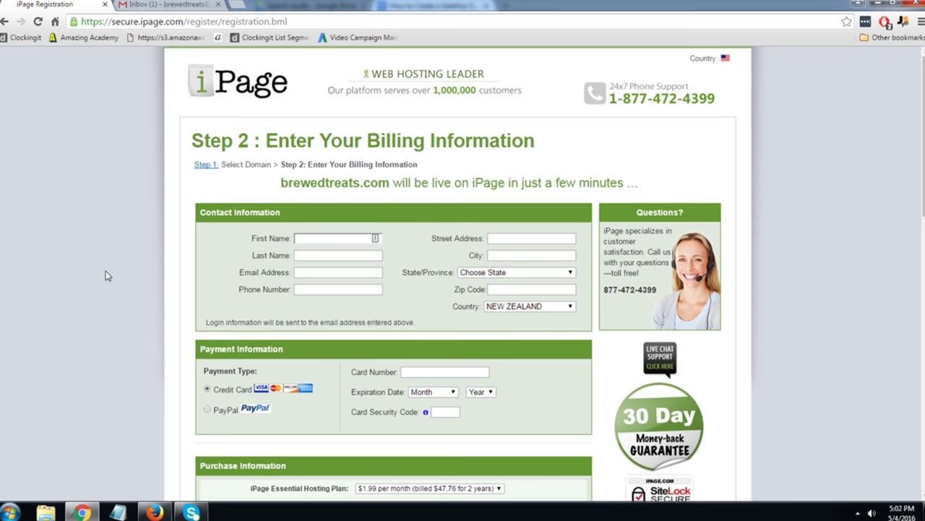
Uncheck the automated backup offer and Advanced Site Protection add-ons in the order.
scroll(110, 264, "down", 3)
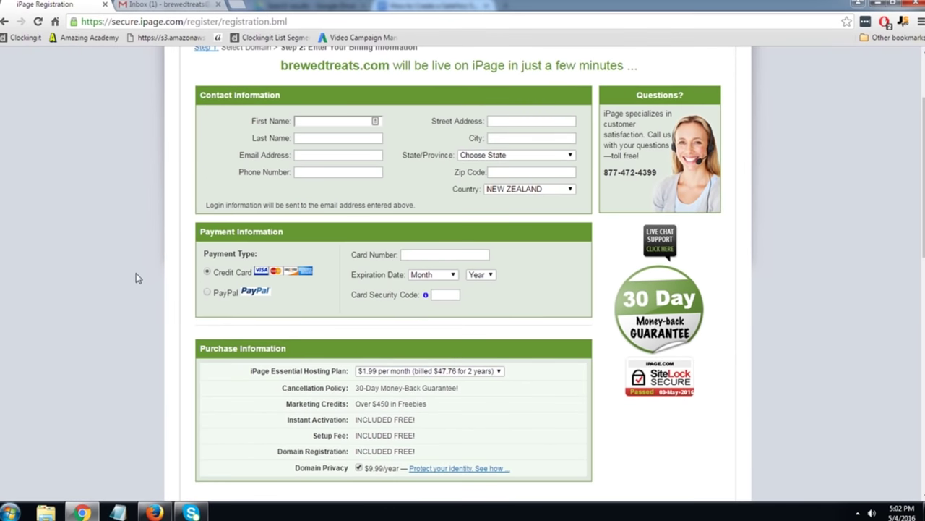
scroll(136, 278, "up", 2)
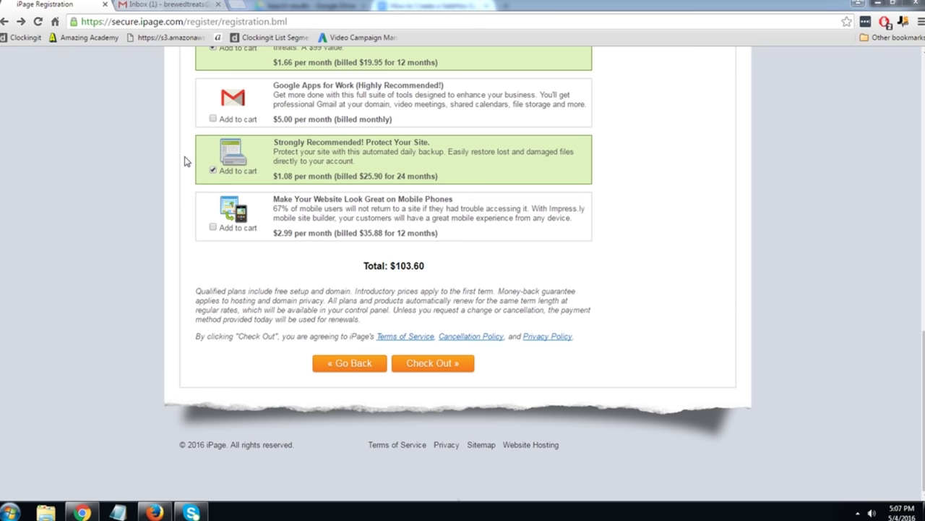
left_click(213, 171)
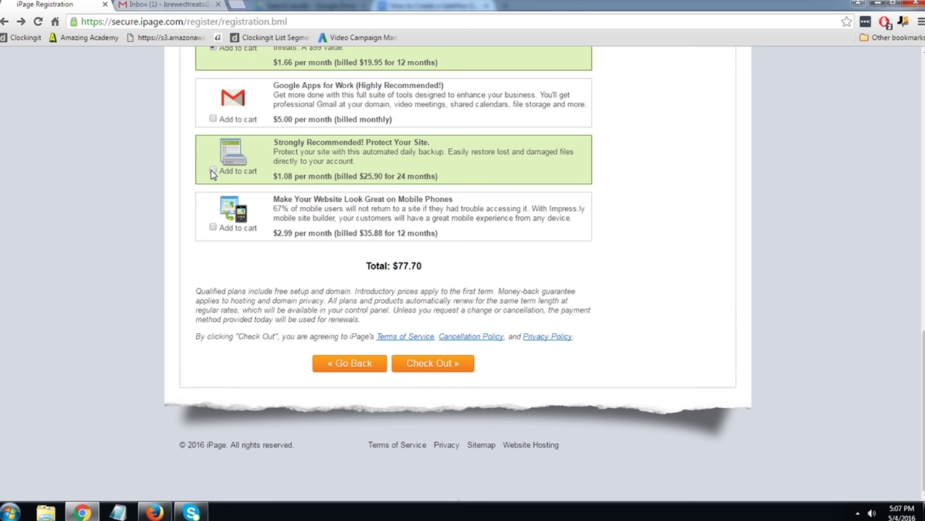
scroll(212, 173, "up", 1)
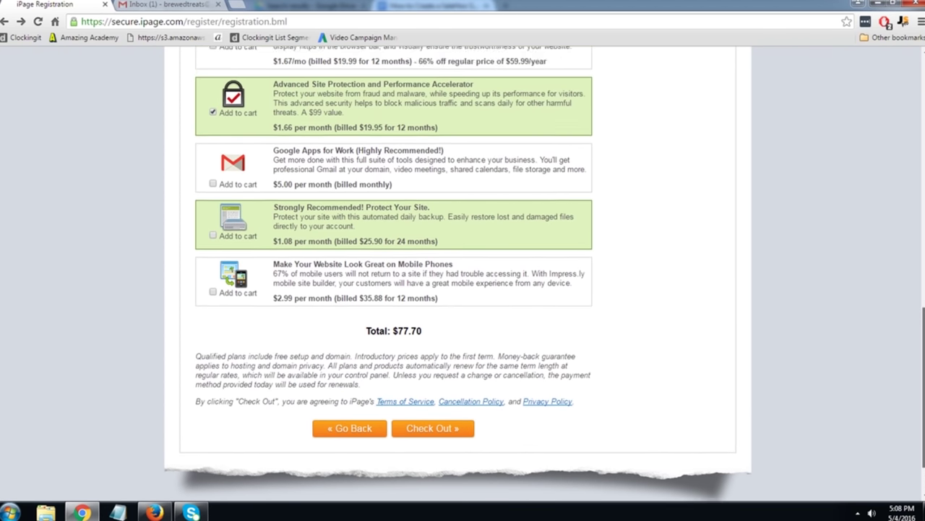
scroll(762, 304, "up", 1)
scroll(174, 163, "down", 1)
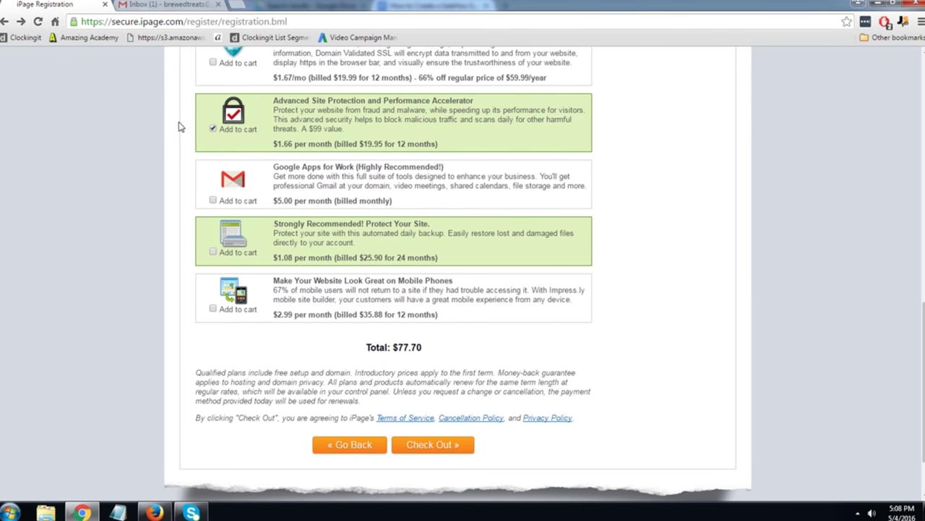
left_click(212, 129)
scroll(915, 311, "up", 3)
scroll(786, 245, "up", 1)
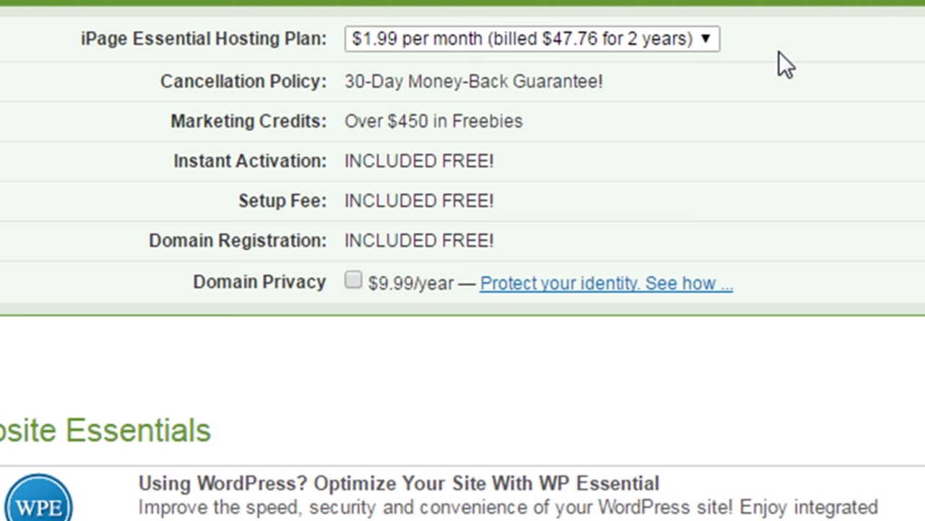
Change the hosting term to 1 year billed $23.88 and check out.
left_click(668, 36)
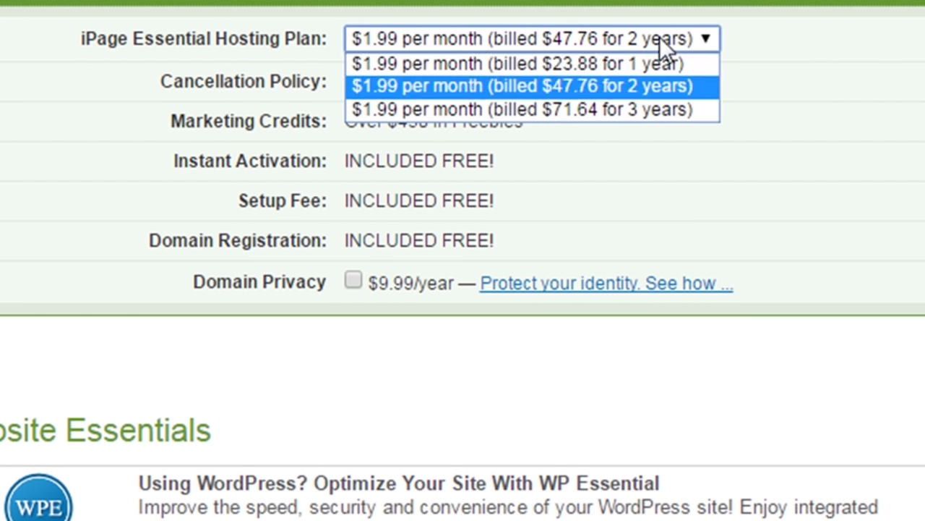
left_click(527, 63)
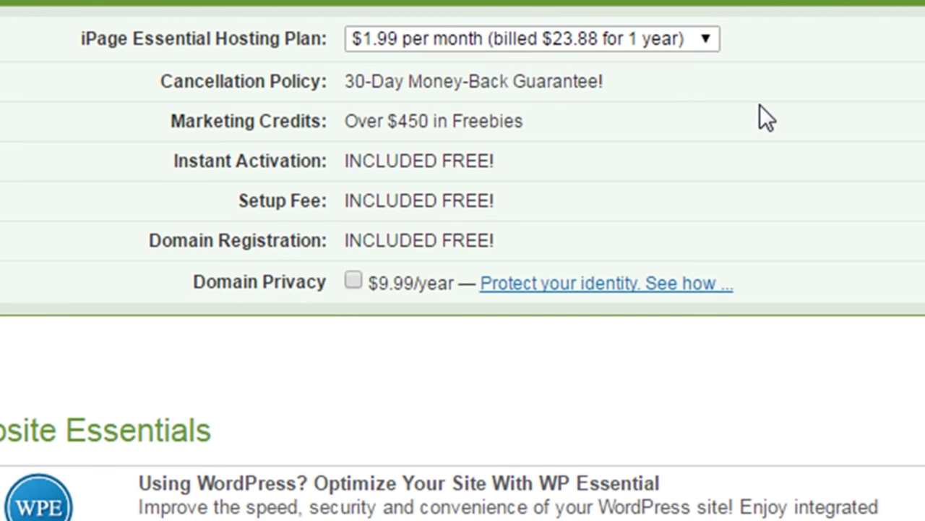
scroll(463, 289, "down", 6)
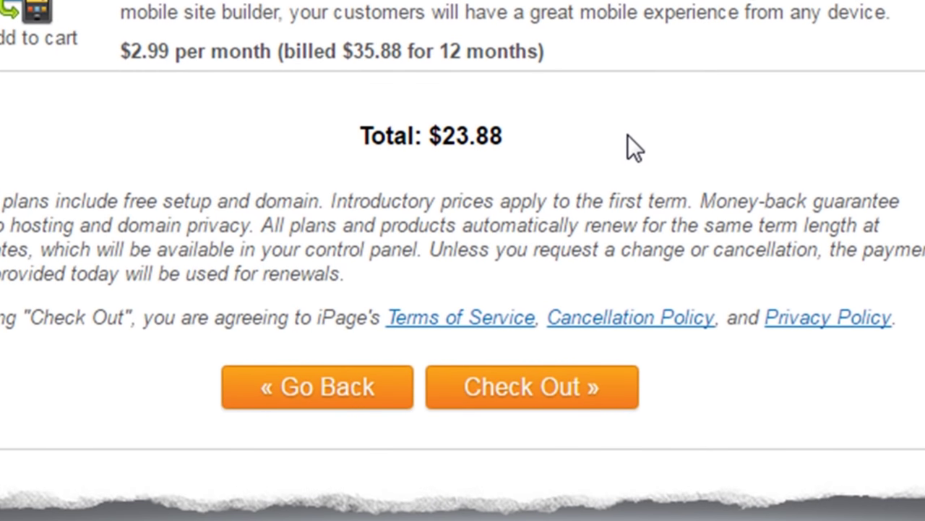
left_click(565, 391)
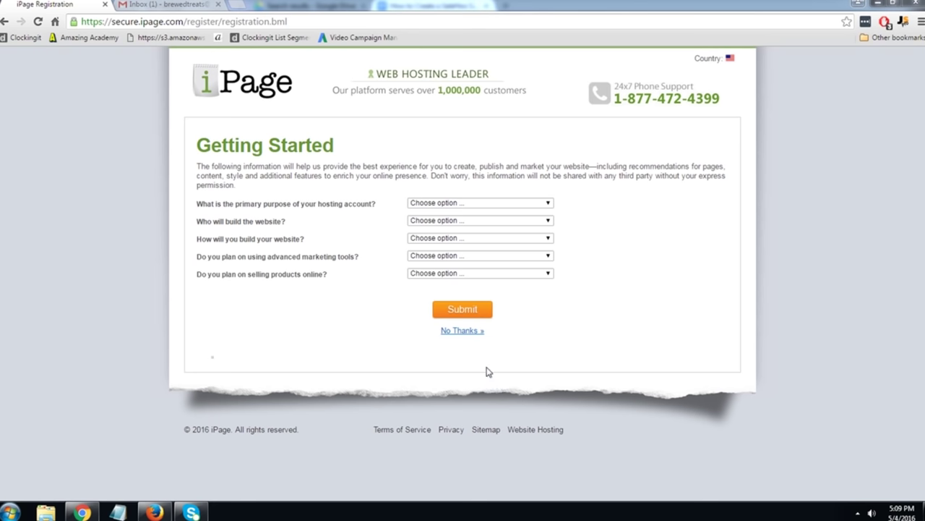
Skip the Getting Started questionnaire with 'No Thanks »'.
left_click(465, 334)
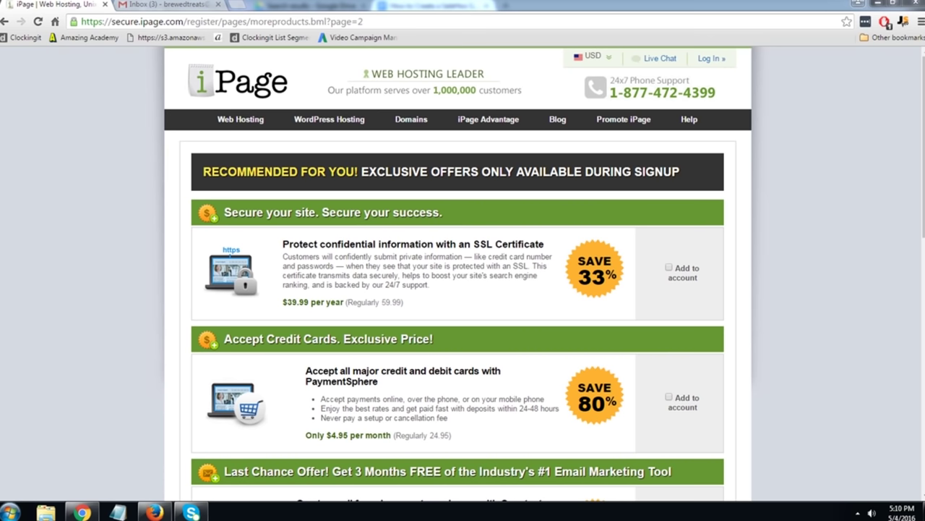
Decline the signup offers and domain extensions at the bottom of the offers page.
scroll(830, 273, "down", 3)
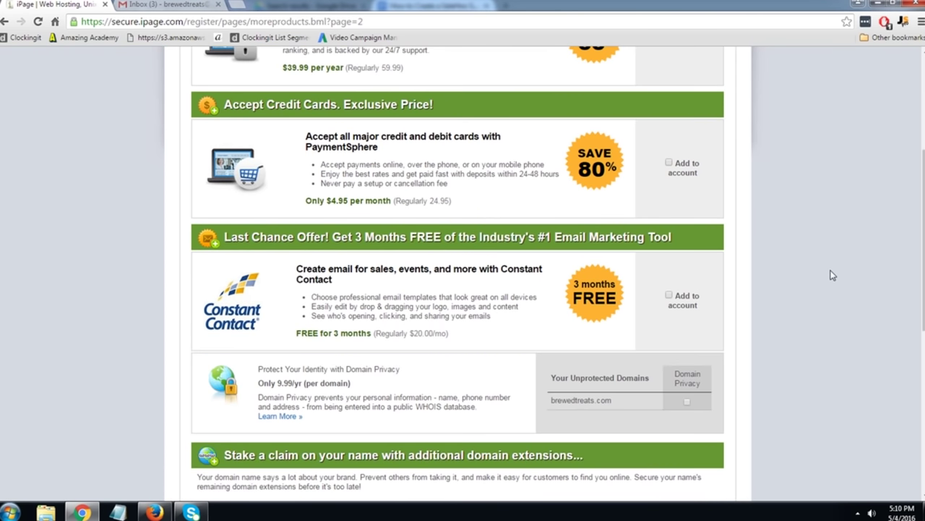
scroll(831, 274, "down", 4)
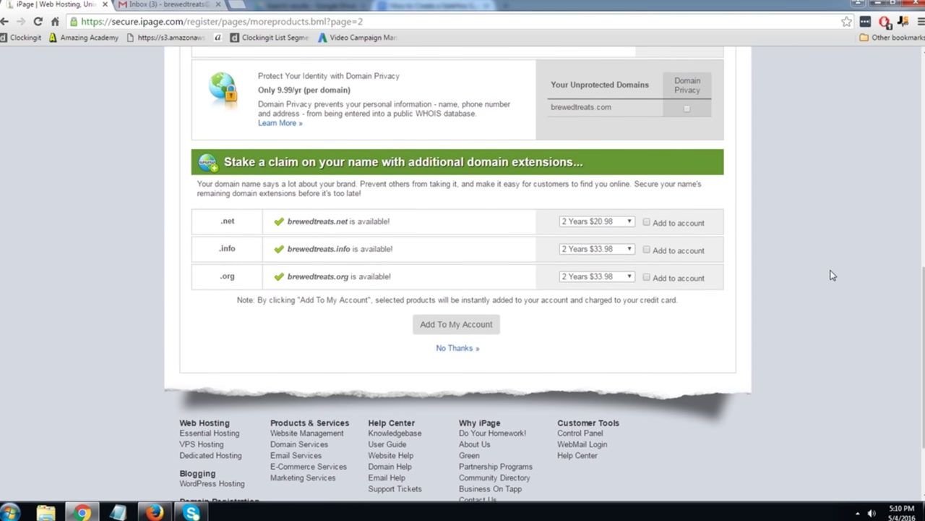
left_click(458, 350)
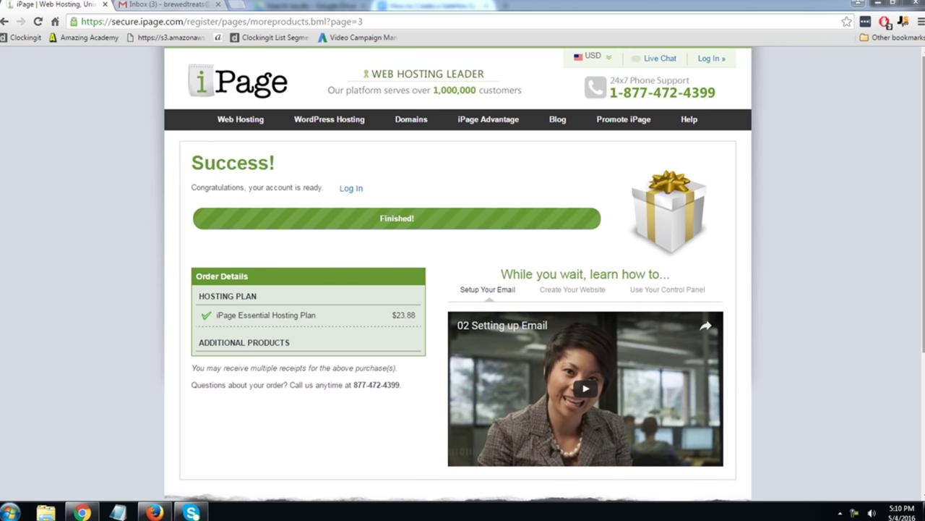
Log in to the new iPage account from the Success page.
left_click(350, 188)
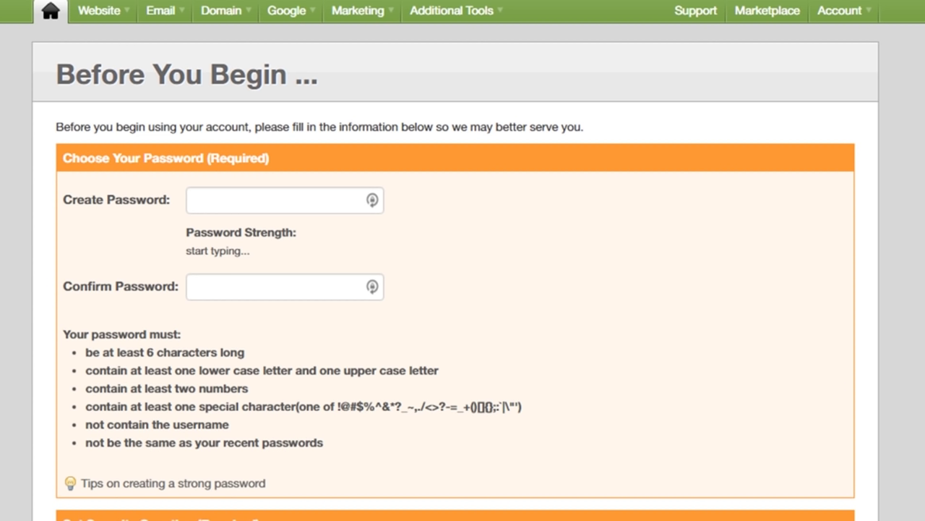
Scroll through the Before You Begin form, then view the iPage emails in the Gmail inbox.
scroll(463, 261, "down", 4)
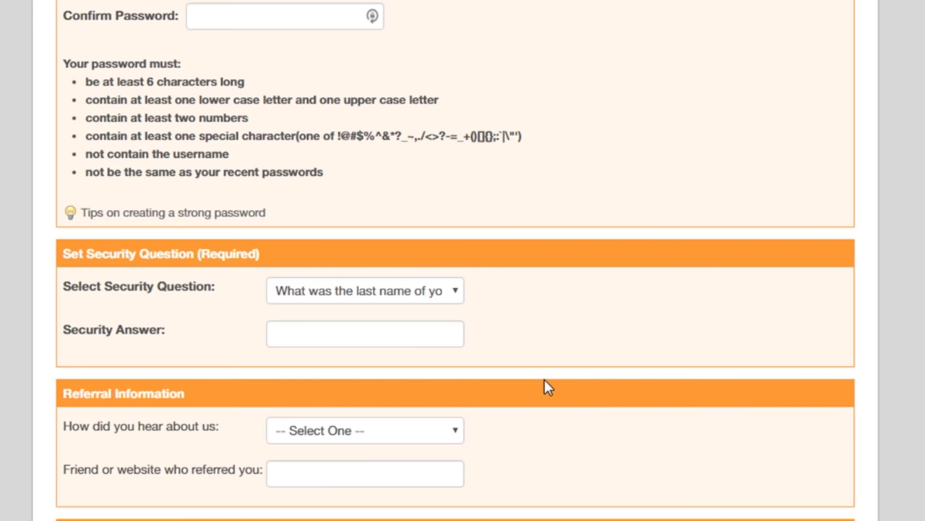
scroll(545, 386, "down", 2)
scroll(584, 358, "up", 1)
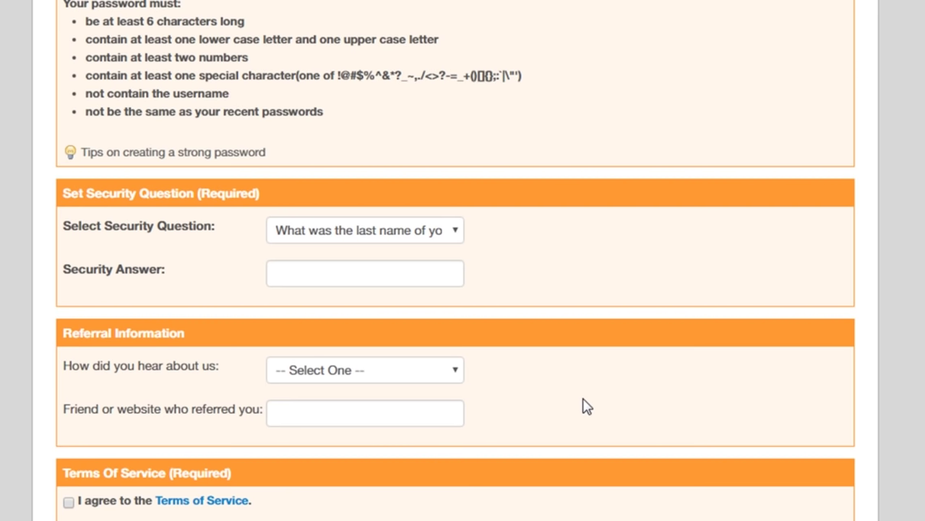
scroll(584, 403, "down", 2)
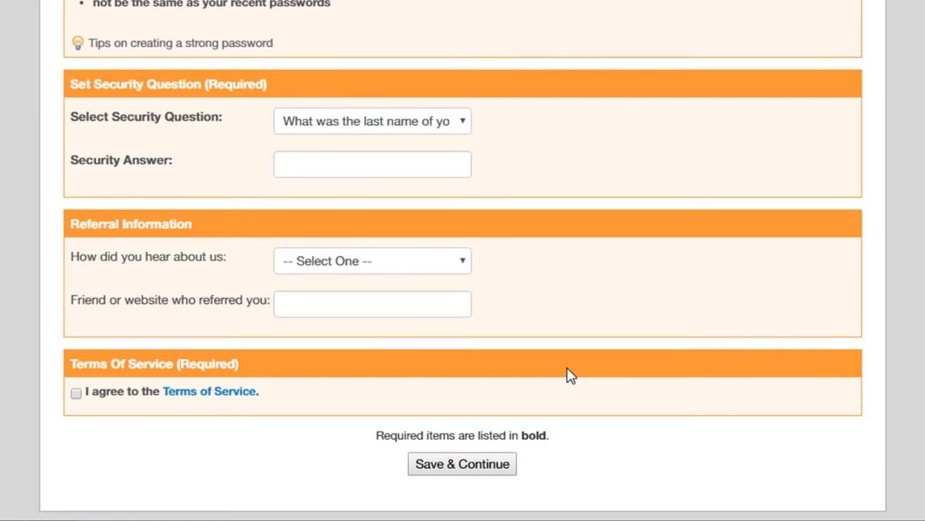
scroll(463, 289, "down", 2)
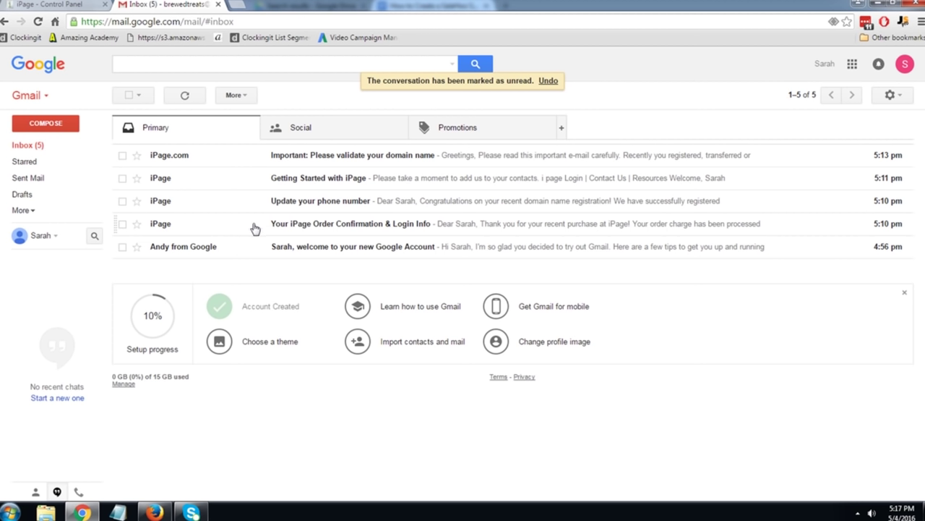
Return to the 'iPage - Control Panel' browser tab.
left_click(86, 4)
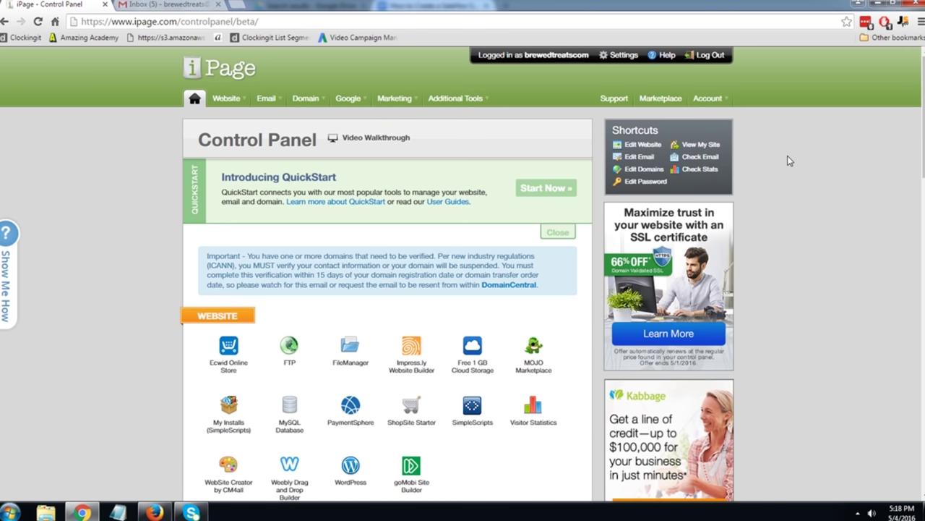
scroll(788, 157, "down", 2)
scroll(788, 156, "down", 1)
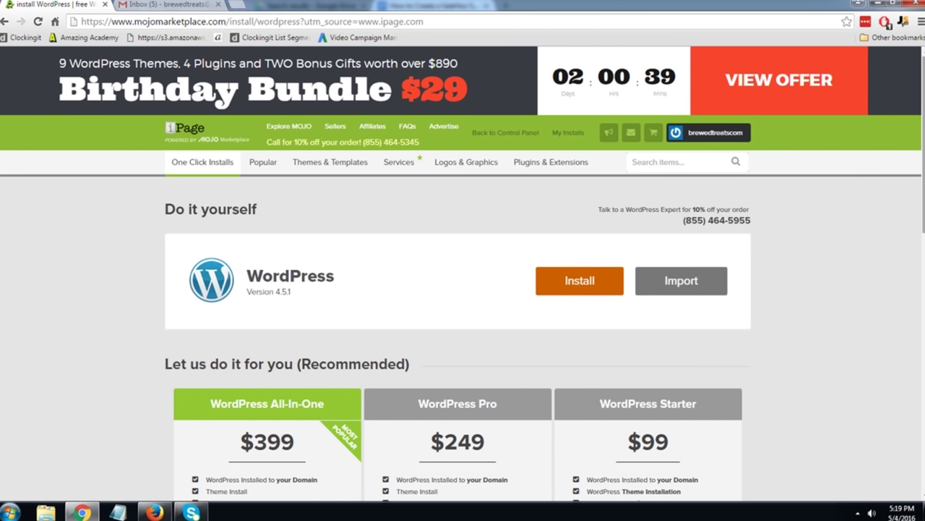
Start the free one-click WordPress 4.5.1 install and begin its setup.
scroll(463, 289, "down", 3)
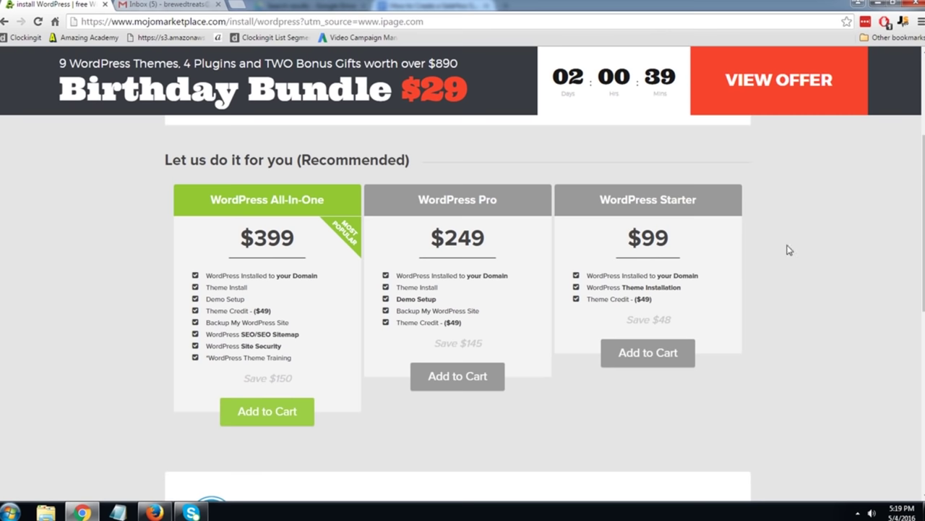
scroll(818, 304, "up", 3)
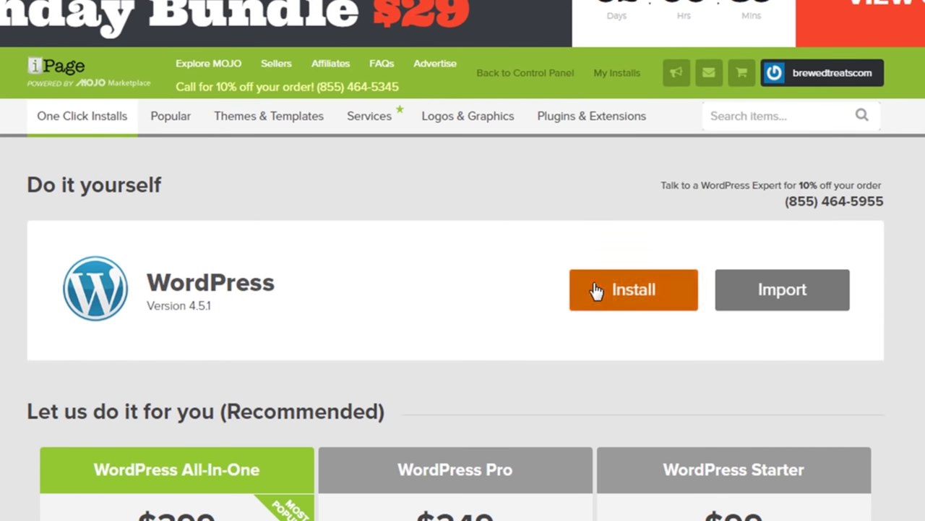
left_click(607, 220)
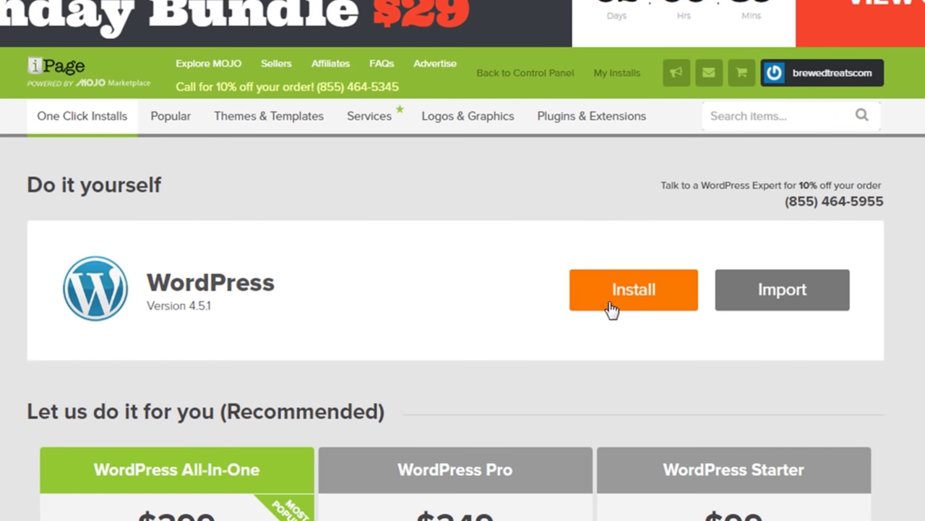
left_click(611, 306)
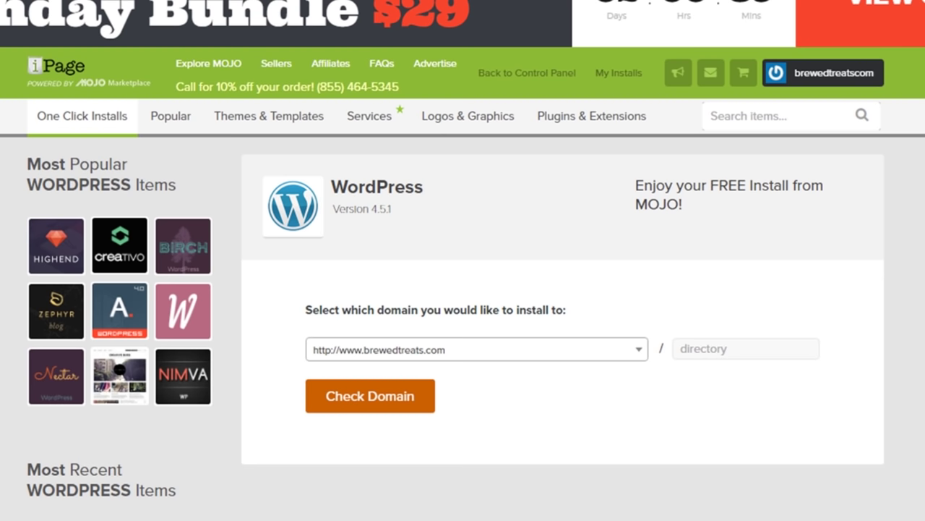
left_click(734, 348)
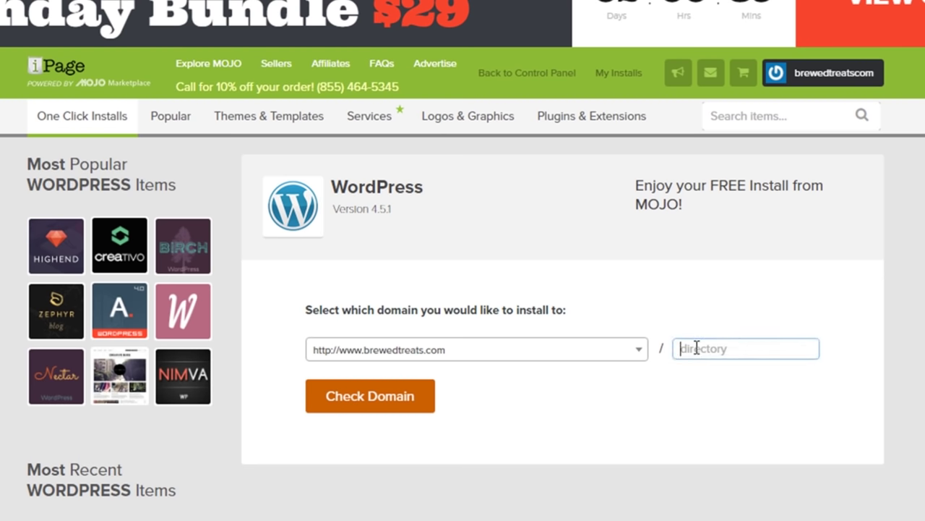
scroll(709, 361, "down", 1)
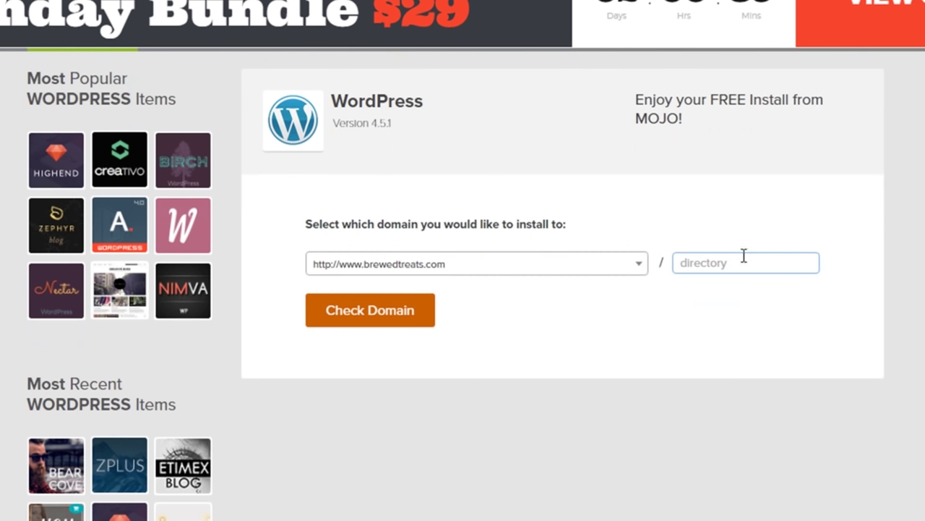
left_click(662, 321)
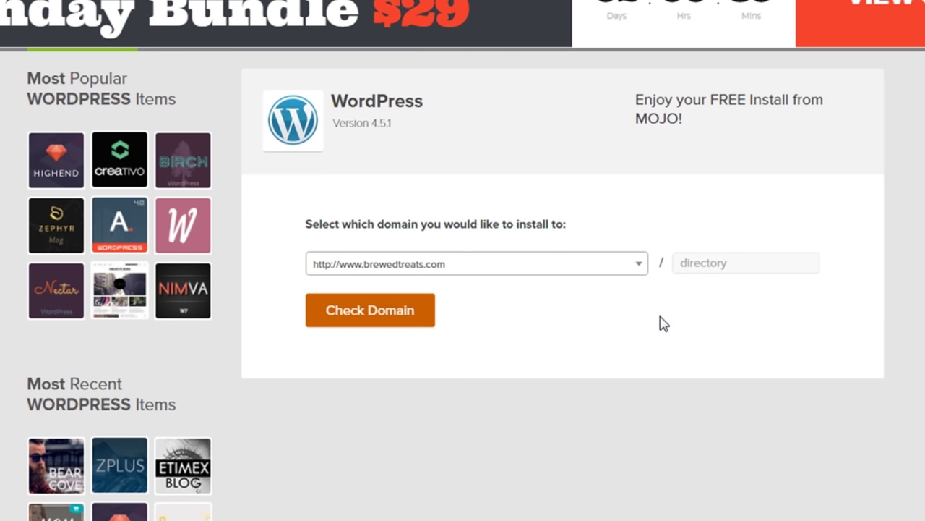
left_click(356, 325)
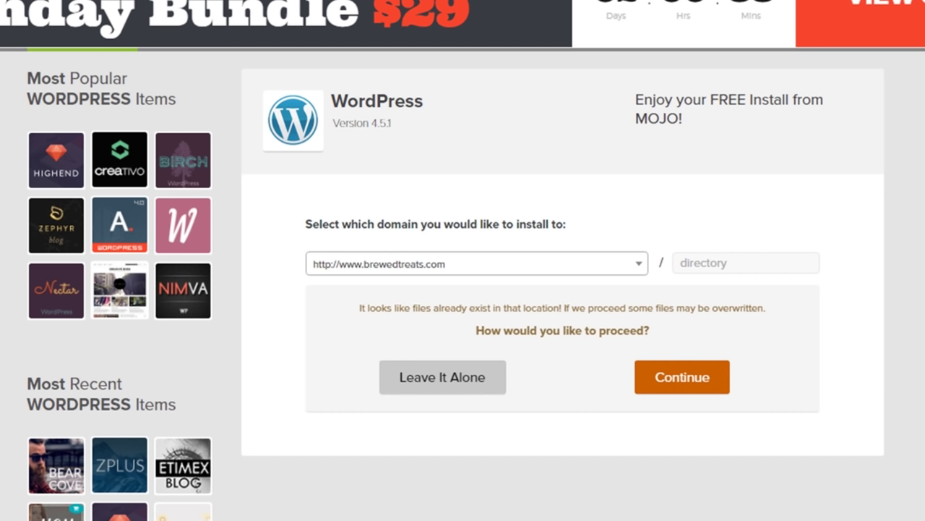
Accept overwriting the existing files on brewedtreats.com and start the WordPress install under the GPLv2 terms.
left_click(683, 382)
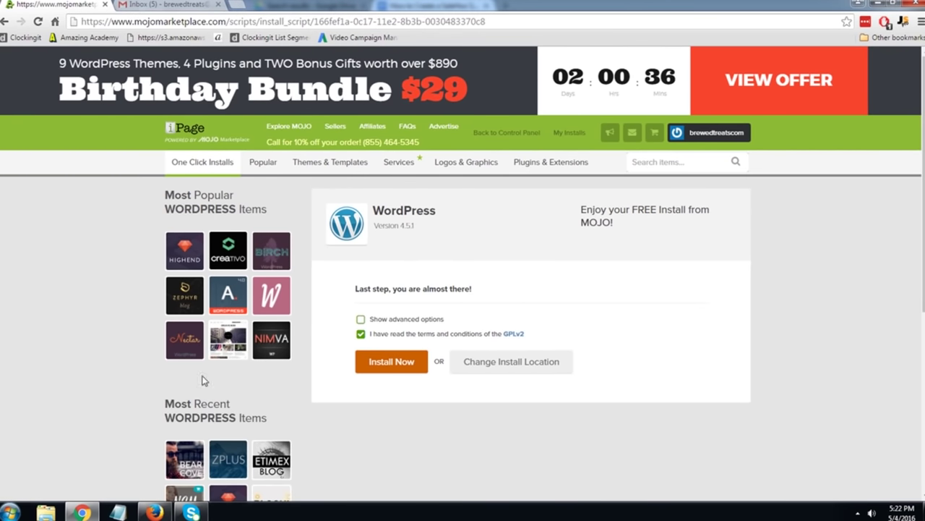
left_click(383, 366)
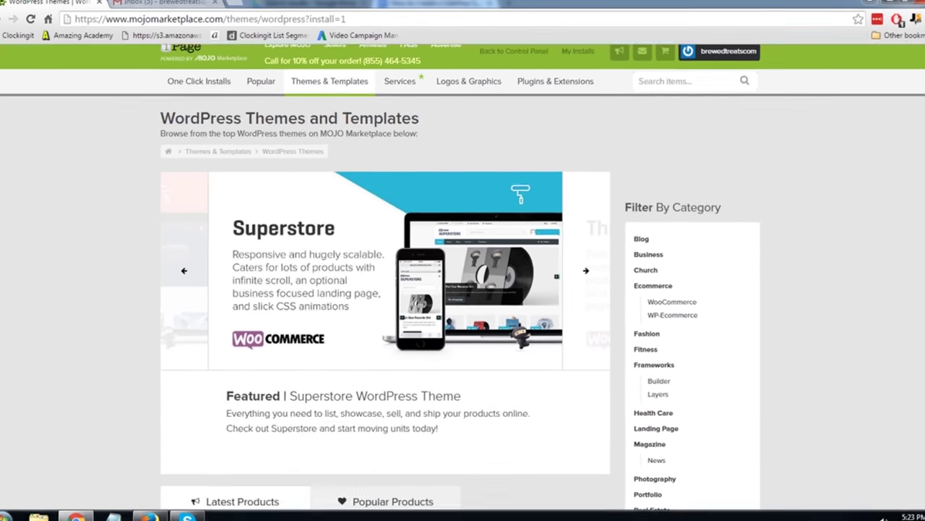
Scroll through the Latest Products themes and back to the top until the installs-complete banner appears.
scroll(458, 275, "down", 3)
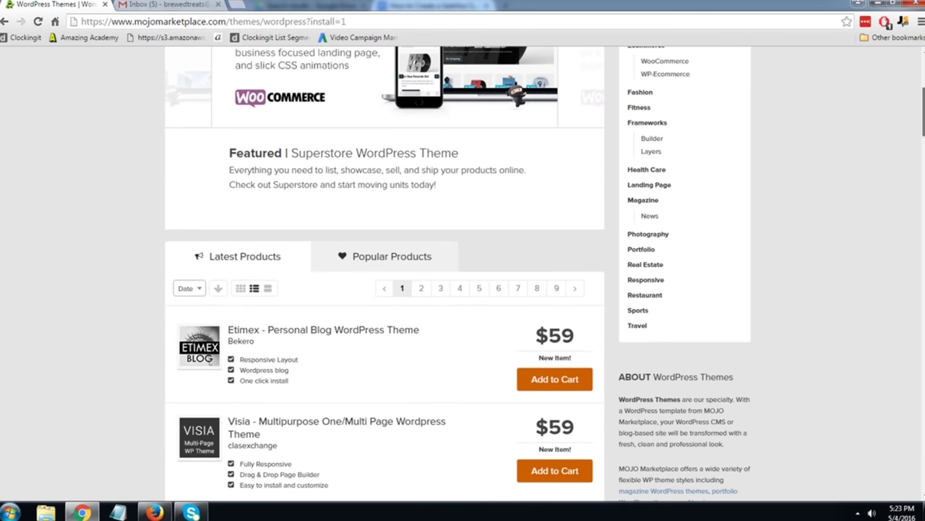
scroll(459, 275, "down", 7)
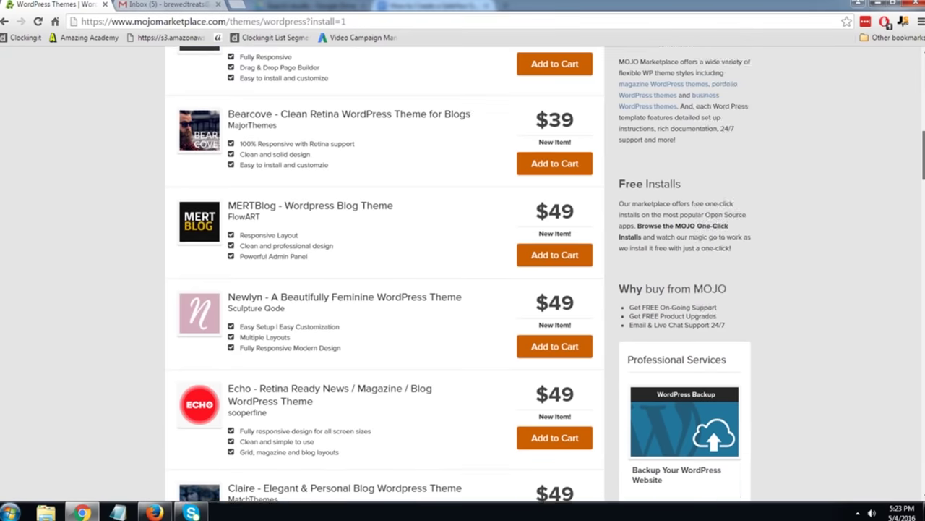
scroll(459, 275, "down", 5)
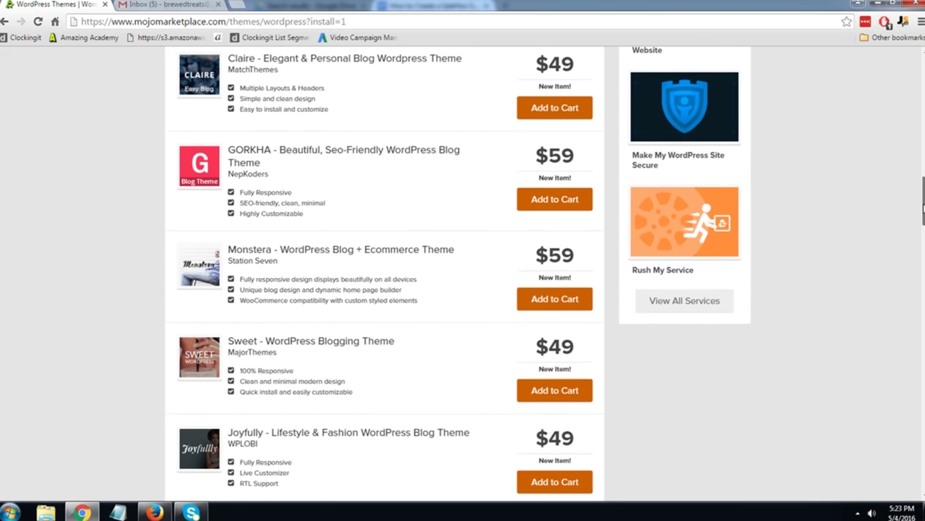
scroll(458, 274, "down", 4)
scroll(458, 275, "up", 16)
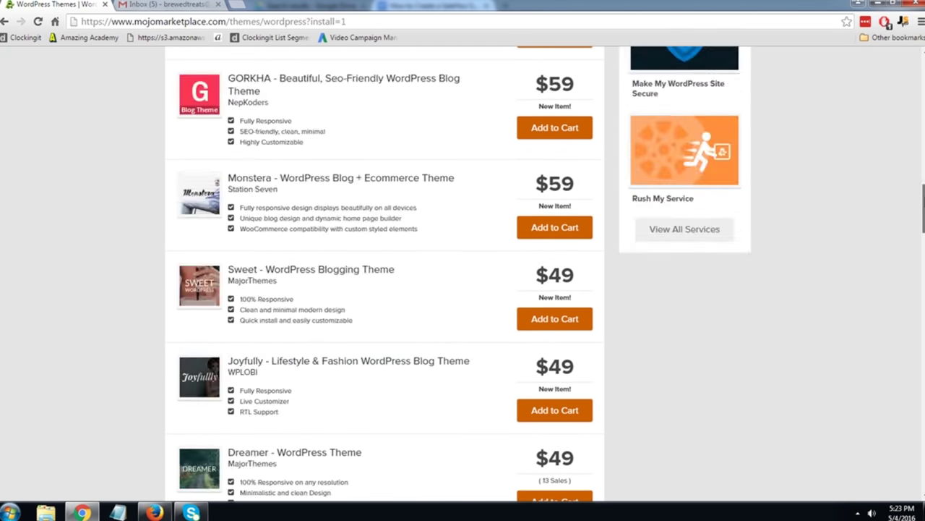
scroll(459, 275, "up", 5)
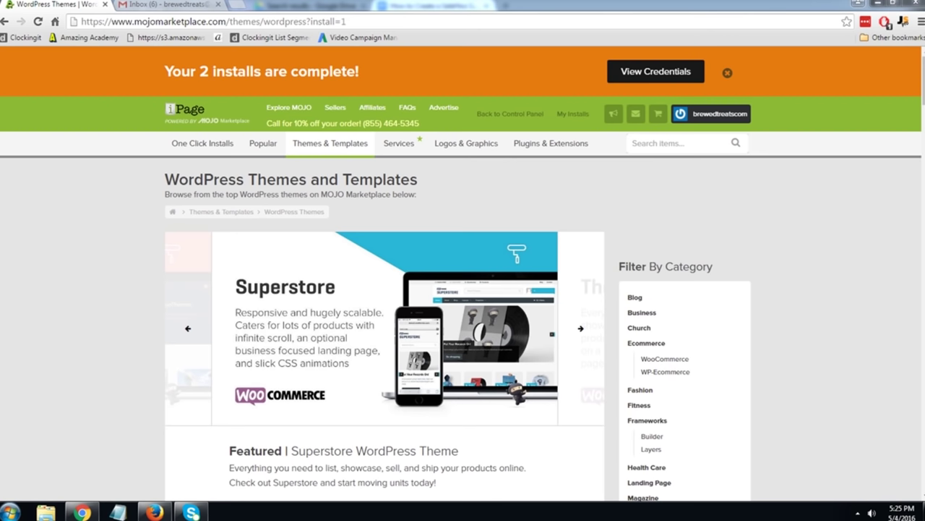
left_click(237, 6)
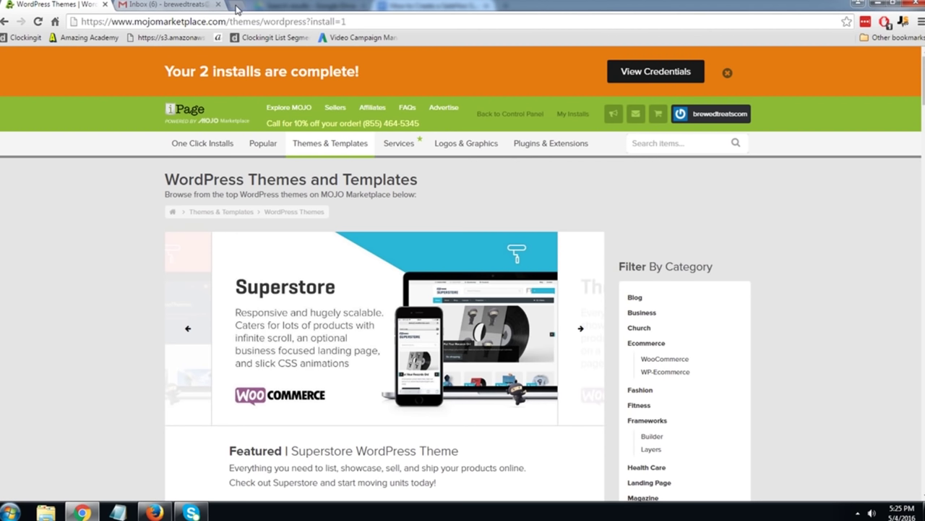
type("http:/")
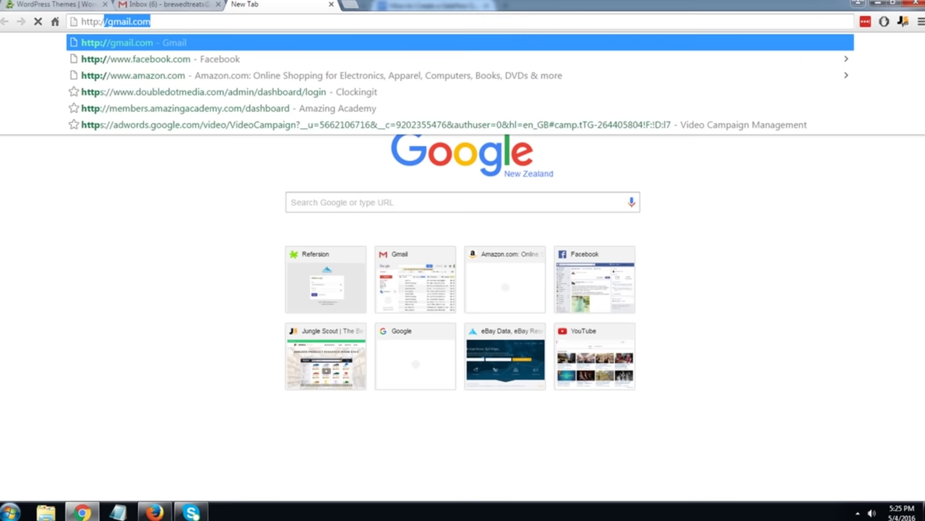
type("/www.")
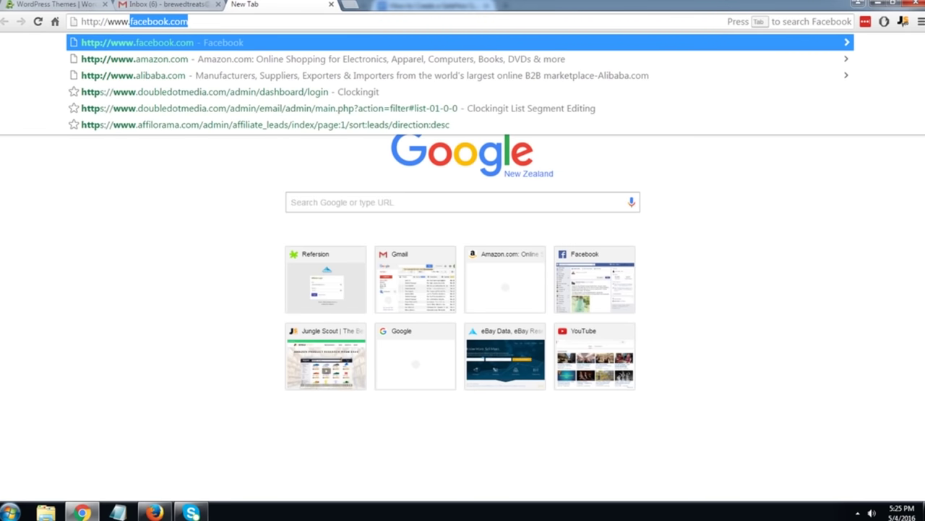
type("brewedtreats.com")
key("Return")
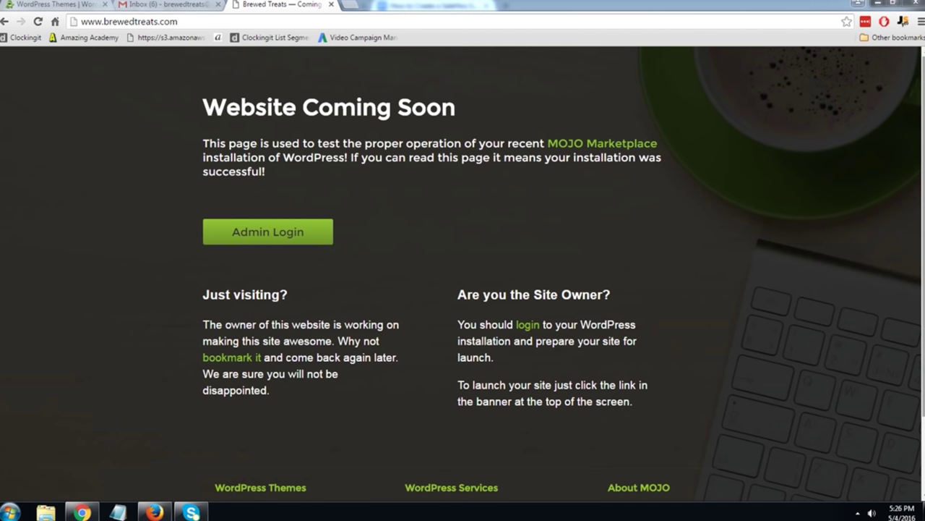
Open the site's Admin Login page, then return to the Gmail inbox tab.
left_click(282, 233)
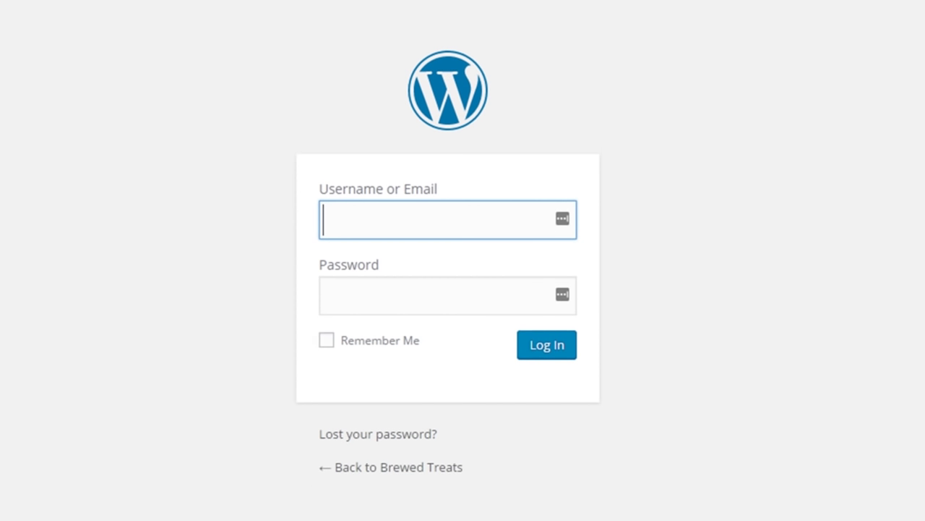
left_click(163, 4)
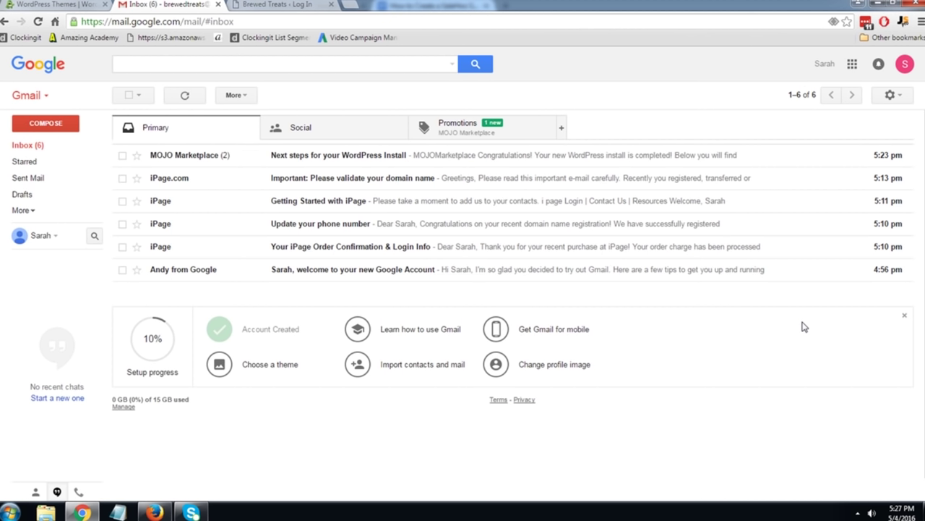
Open the 'Next steps for your WordPress Install' email and follow its View Password link.
left_click(399, 164)
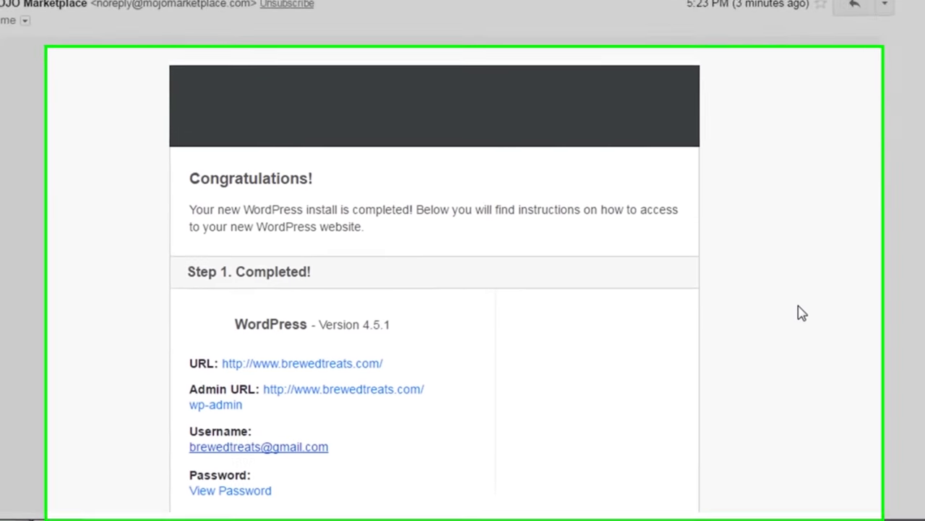
scroll(863, 289, "down", 2)
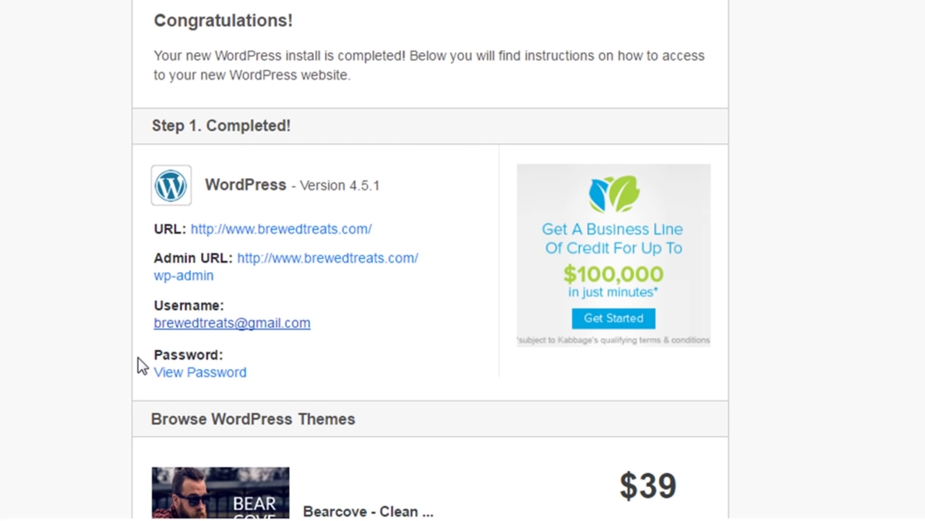
left_click(165, 372)
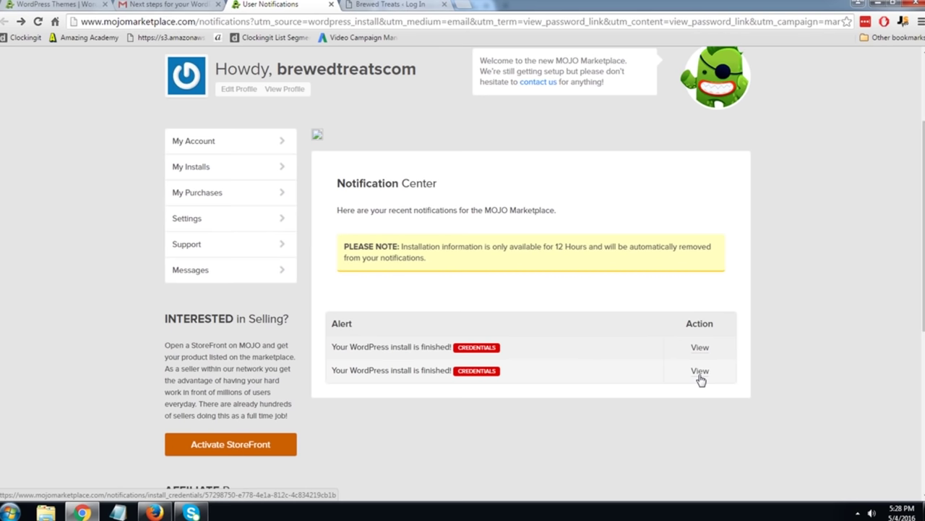
Log into the brewedtreats.com WordPress admin with the emailed username and pasted password, dismissing the LastPass prompt.
left_click(400, 5)
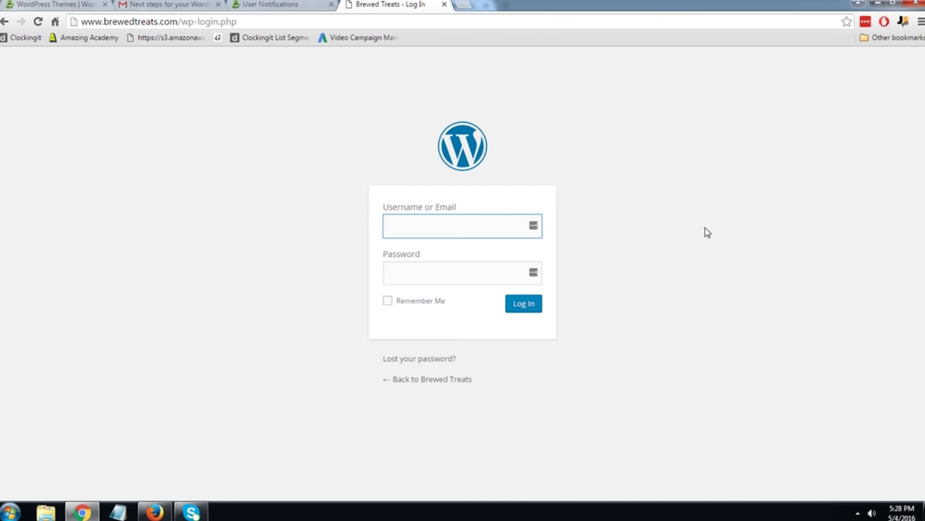
key("Tab")
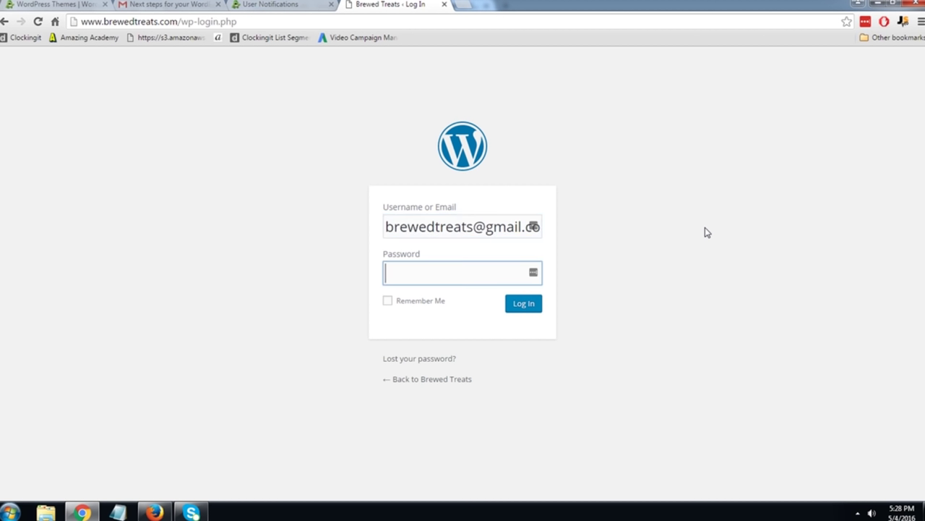
key("ctrl+v")
left_click(517, 306)
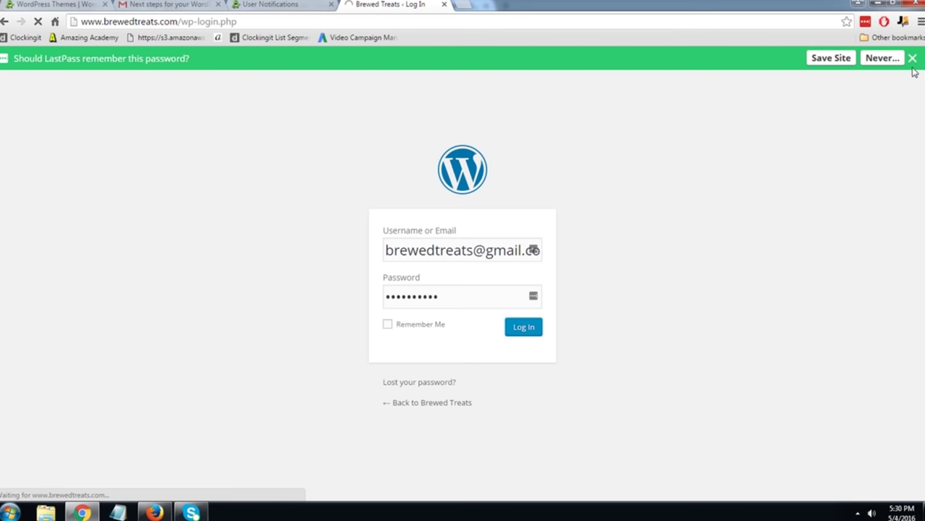
left_click(914, 59)
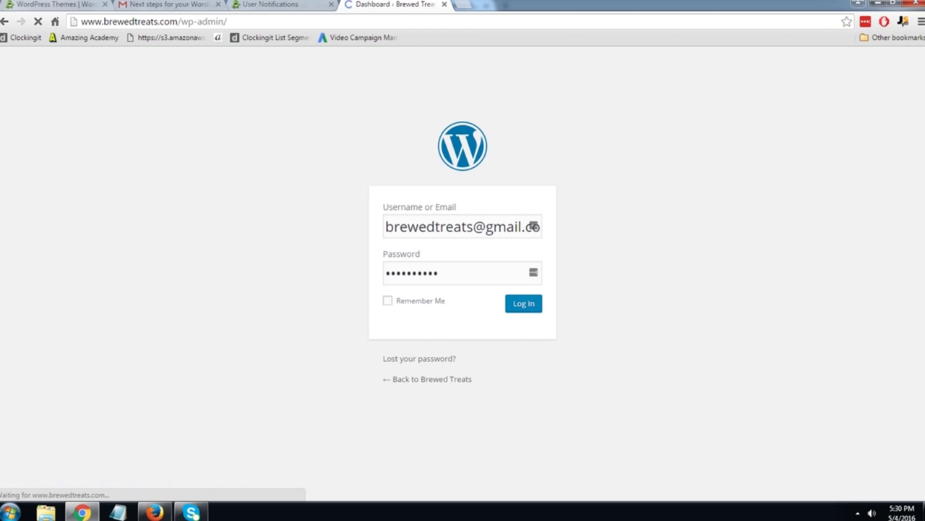